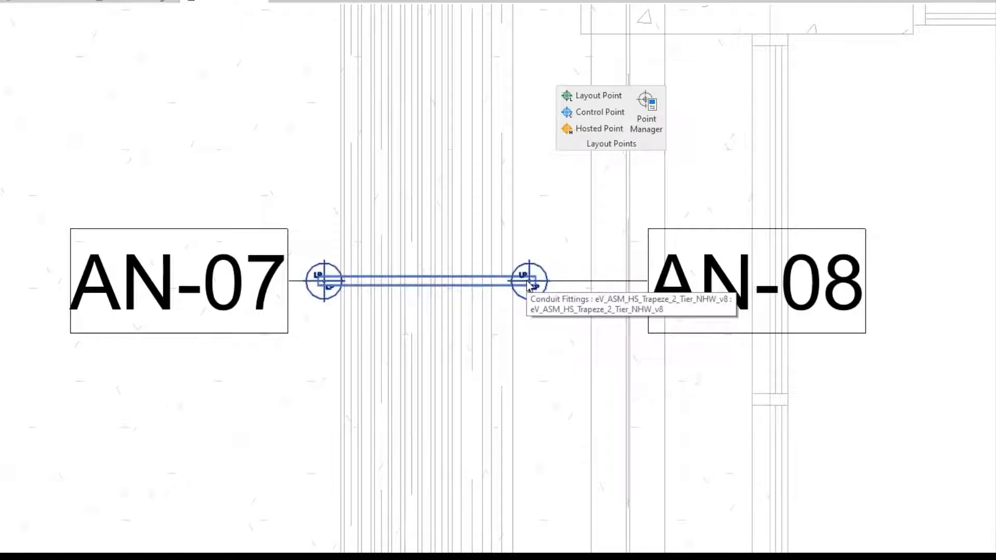
Place control point CP-01, described Control Point, in the open bay left of the hangers
{"action": "left_click", "coordinate": [528, 285]}
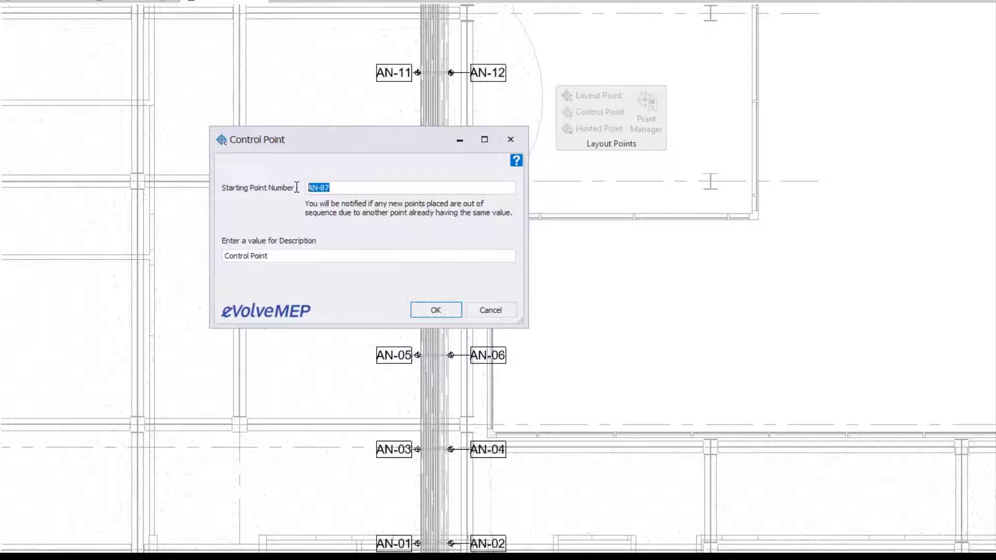
{"action": "type", "text": "CP-0"}
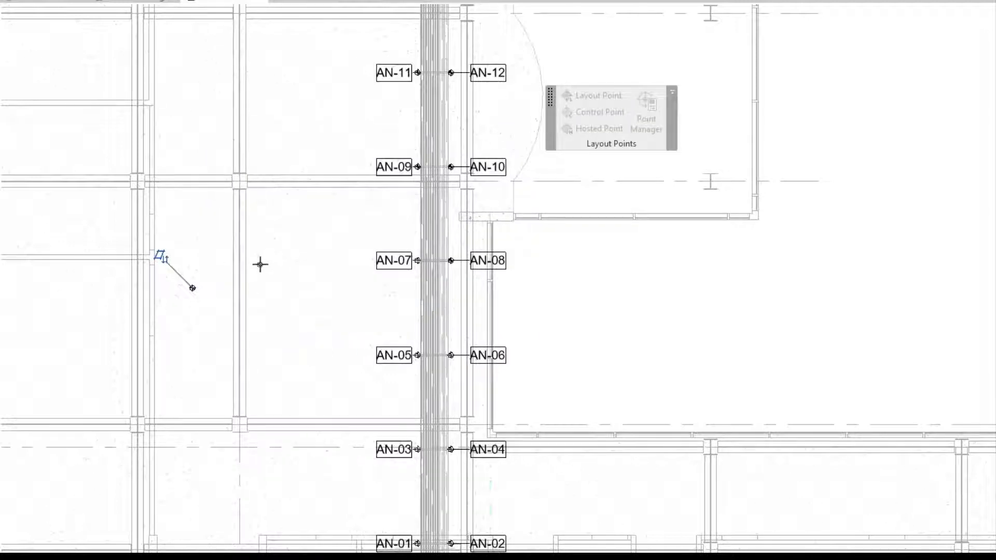
{"action": "key", "text": "Escape"}
{"action": "key", "text": "Escape"}
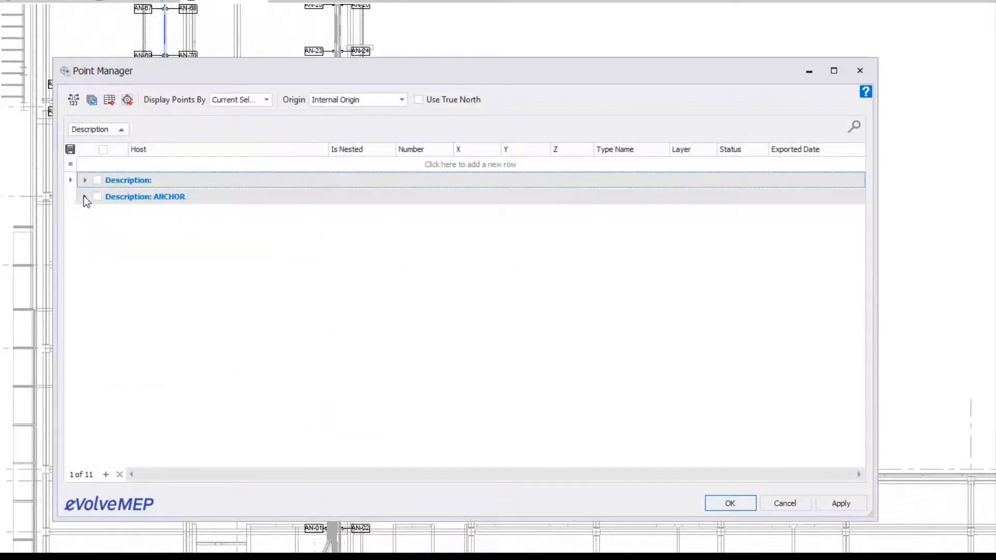
Expand the ANCHOR group to list points AN-37 through AN-80, then open Display Points By
{"action": "left_click", "coordinate": [85, 196]}
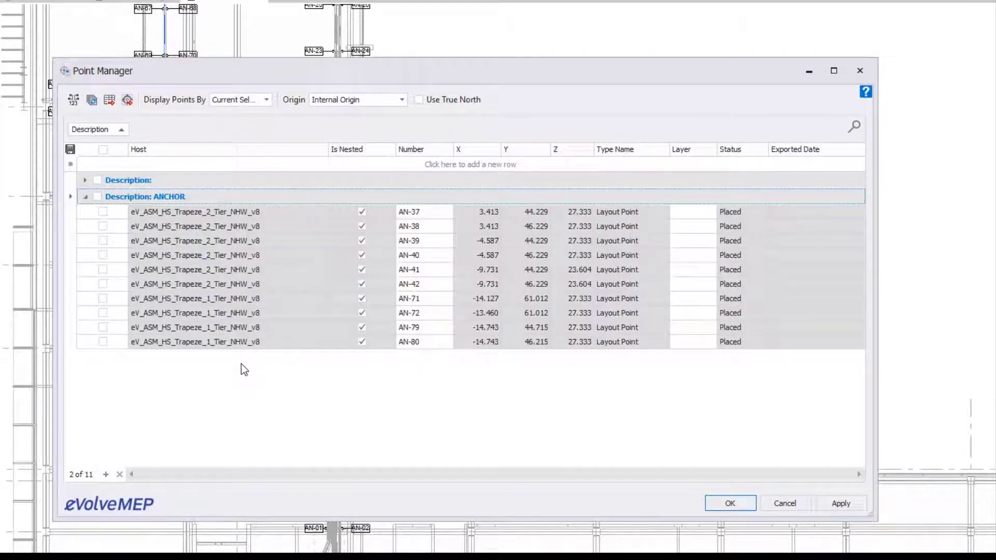
{"action": "left_click", "coordinate": [267, 100]}
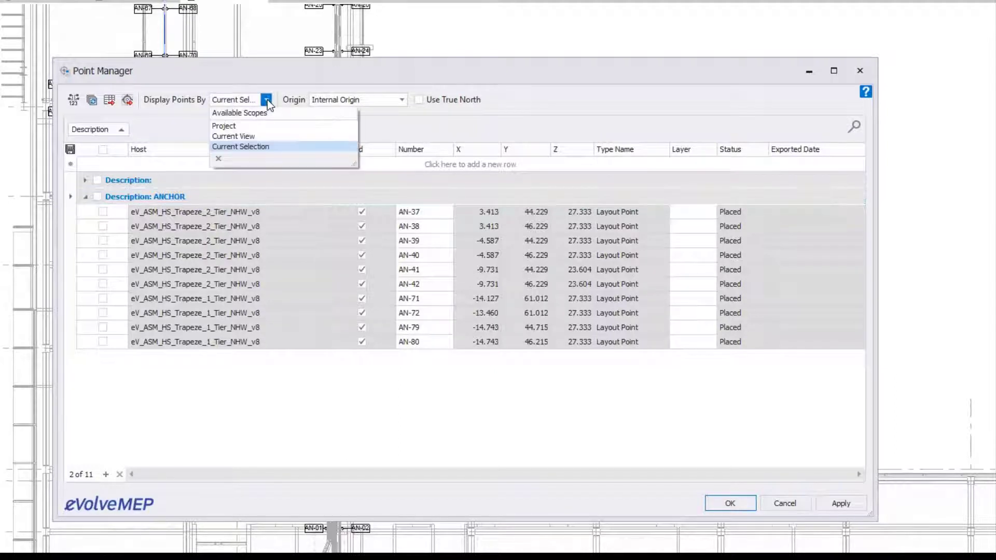
Switch the point list to Current View, abandoning changes, and check CP-01 under Control Point
{"action": "left_click", "coordinate": [244, 138]}
{"action": "left_click", "coordinate": [438, 330]}
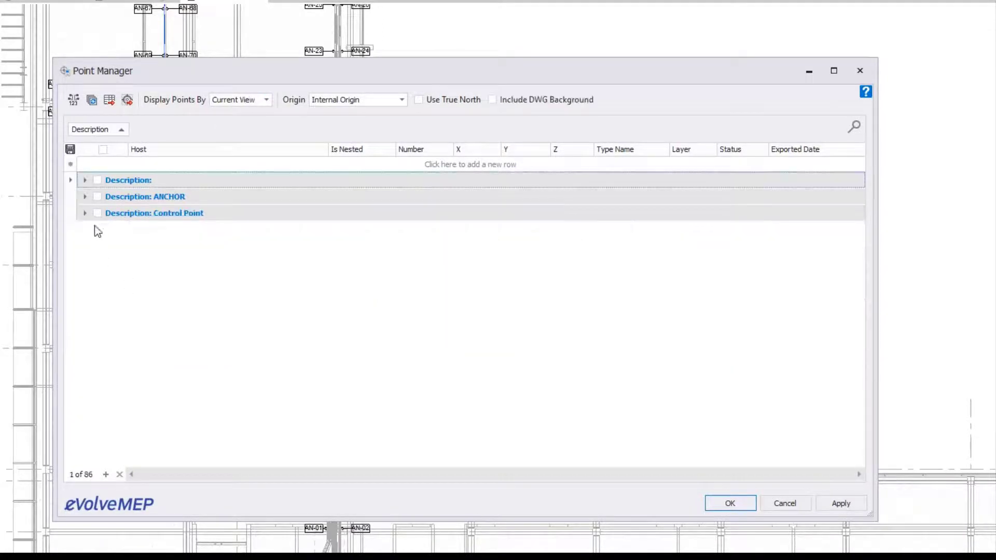
{"action": "left_click", "coordinate": [87, 212]}
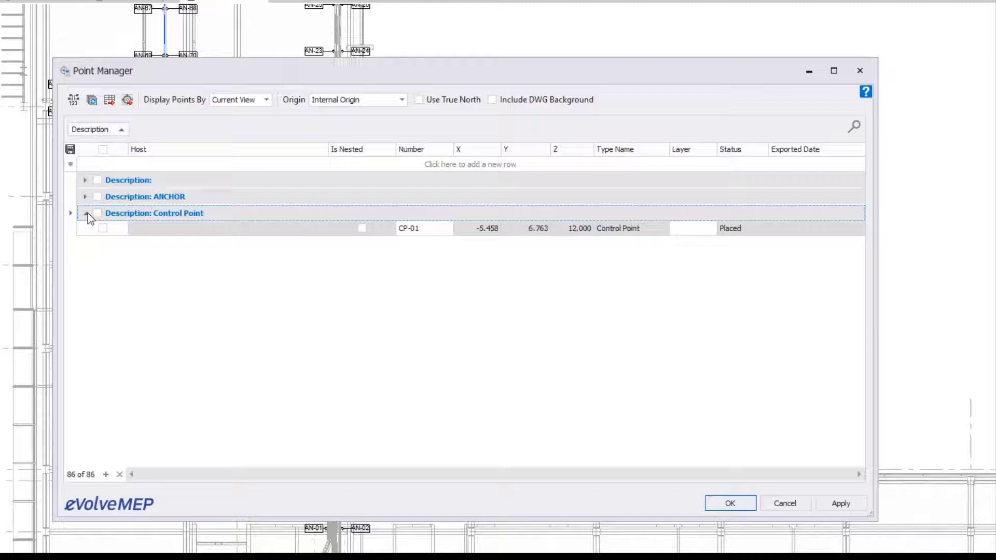
{"action": "left_click", "coordinate": [87, 212]}
Expand the ANCHOR group and scroll through its points from AN-01 onward
{"action": "left_click", "coordinate": [86, 198]}
{"action": "scroll", "coordinate": [421, 373], "scroll_direction": "down", "scroll_amount": 4}
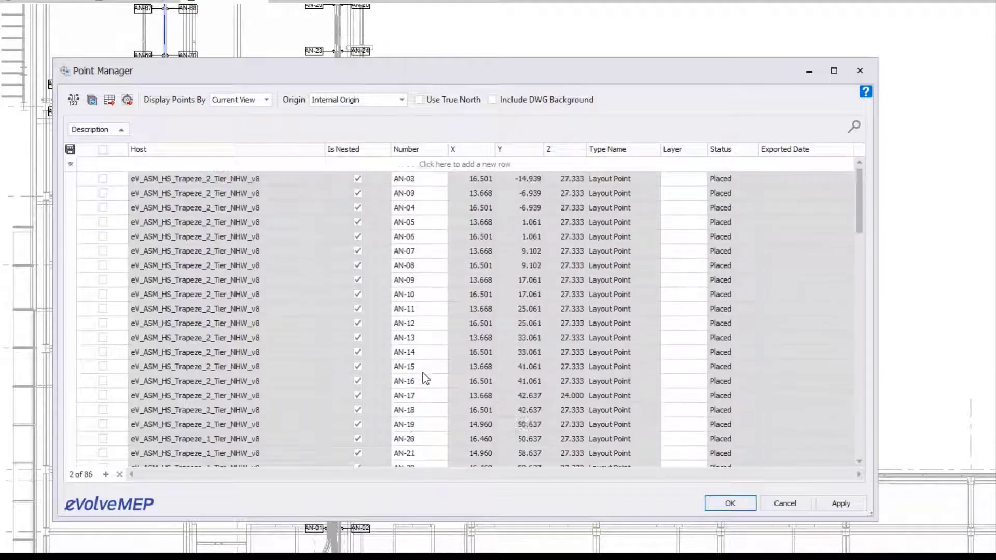
{"action": "scroll", "coordinate": [416, 382], "scroll_direction": "up", "scroll_amount": 4}
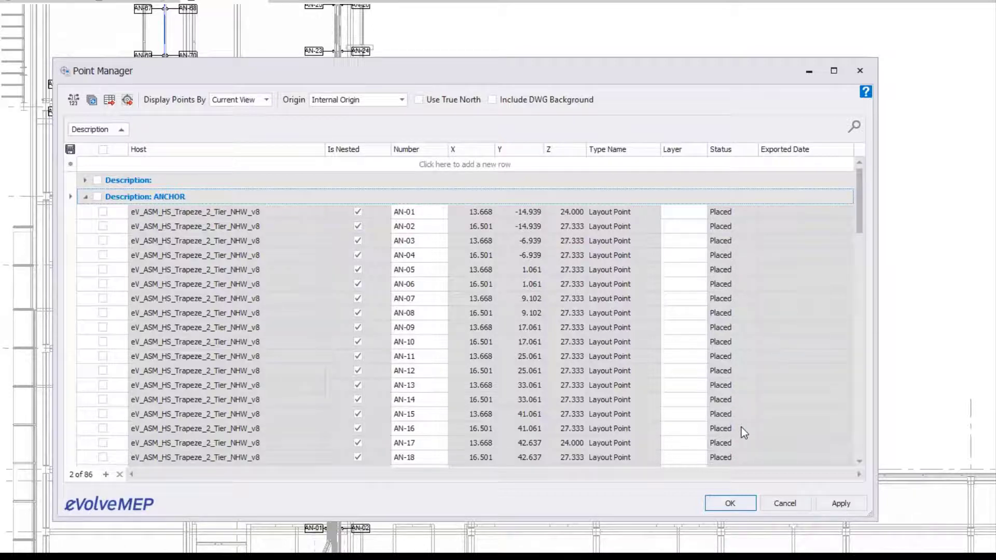
{"action": "scroll", "coordinate": [738, 435], "scroll_direction": "down", "scroll_amount": 10}
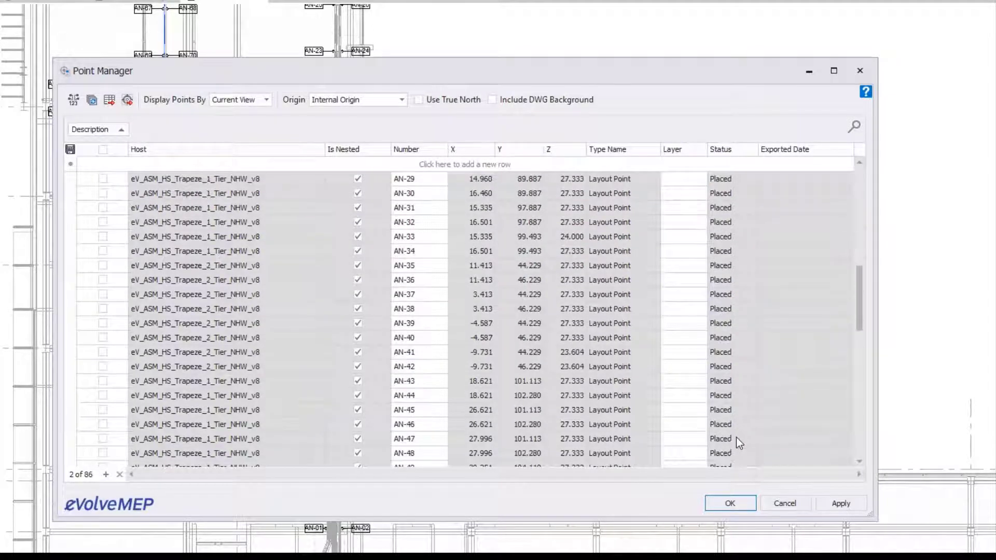
{"action": "scroll", "coordinate": [736, 441], "scroll_direction": "down", "scroll_amount": 6}
{"action": "scroll", "coordinate": [738, 443], "scroll_direction": "up", "scroll_amount": 9}
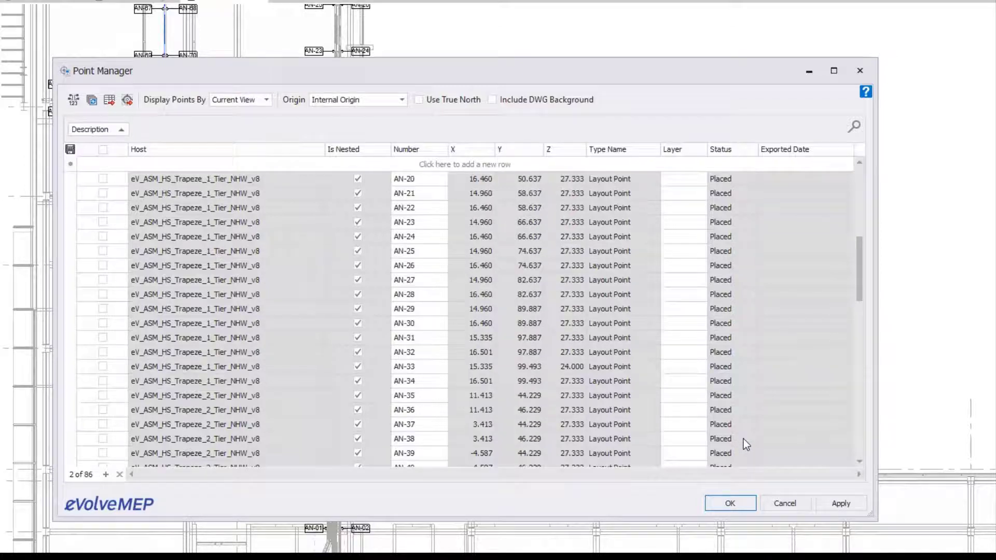
{"action": "scroll", "coordinate": [743, 438], "scroll_direction": "up", "scroll_amount": 8}
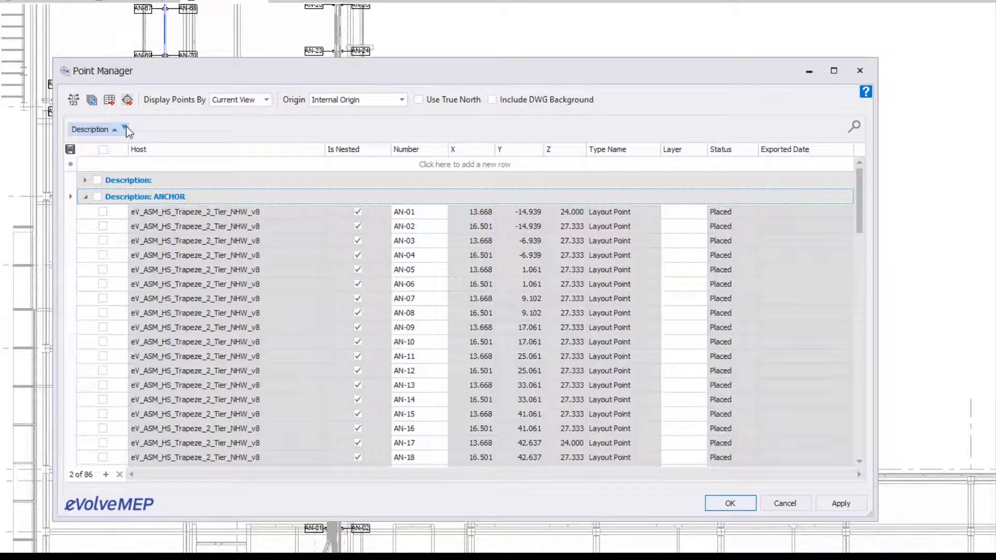
Filter the Description column to ANCHOR, then clear the filter again
{"action": "left_click", "coordinate": [124, 127]}
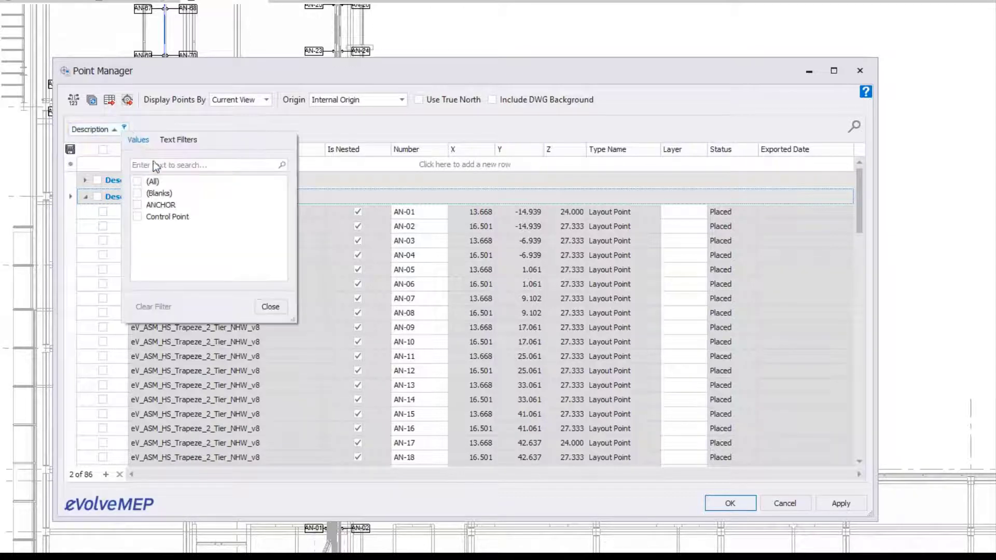
{"action": "left_click", "coordinate": [137, 205]}
{"action": "left_click", "coordinate": [138, 205]}
{"action": "left_click", "coordinate": [271, 306]}
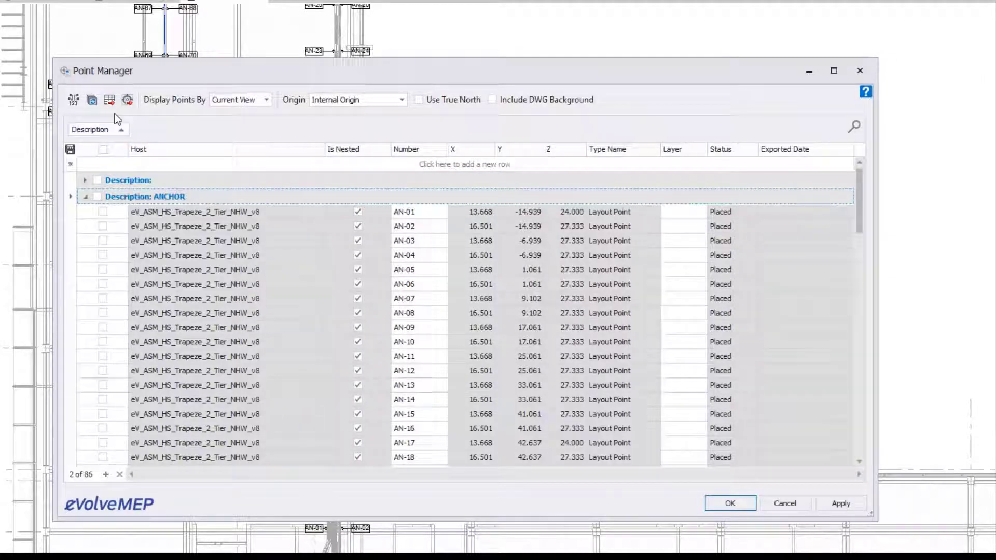
Check all points and open Auto Number, then cancel without changing the CP-02 starting number
{"action": "left_click", "coordinate": [103, 150]}
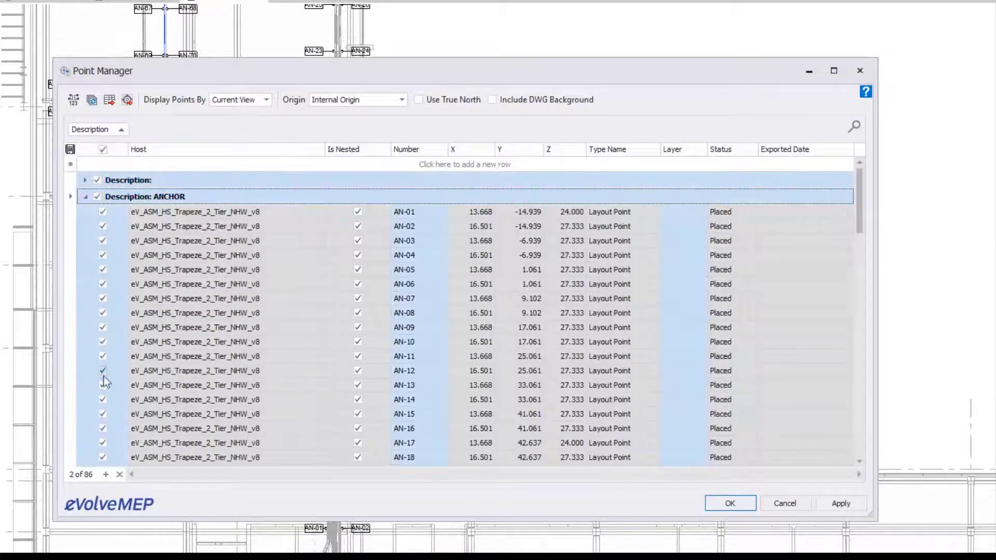
{"action": "left_click", "coordinate": [74, 99]}
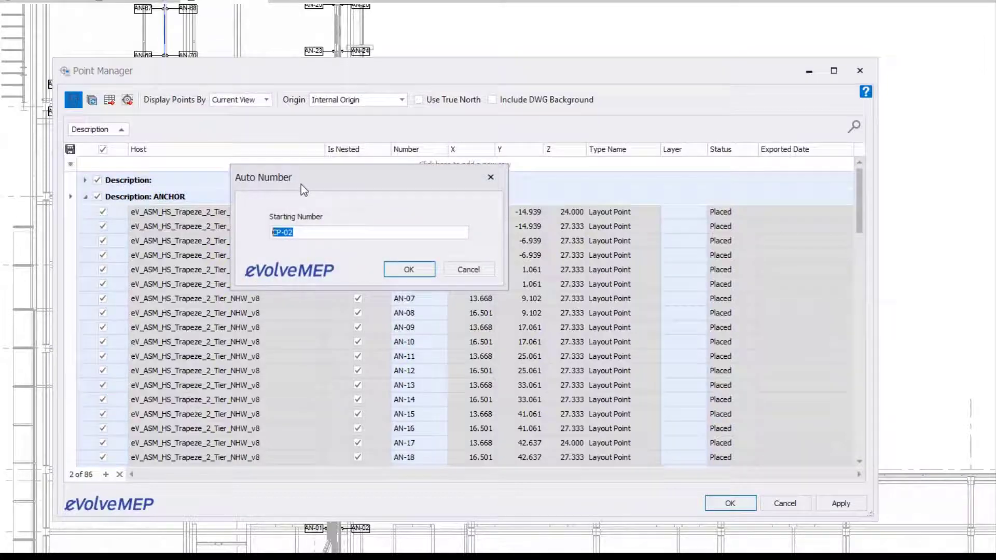
{"action": "left_click", "coordinate": [302, 232]}
{"action": "double_click", "coordinate": [325, 232]}
{"action": "left_click", "coordinate": [325, 232]}
{"action": "left_click", "coordinate": [490, 177]}
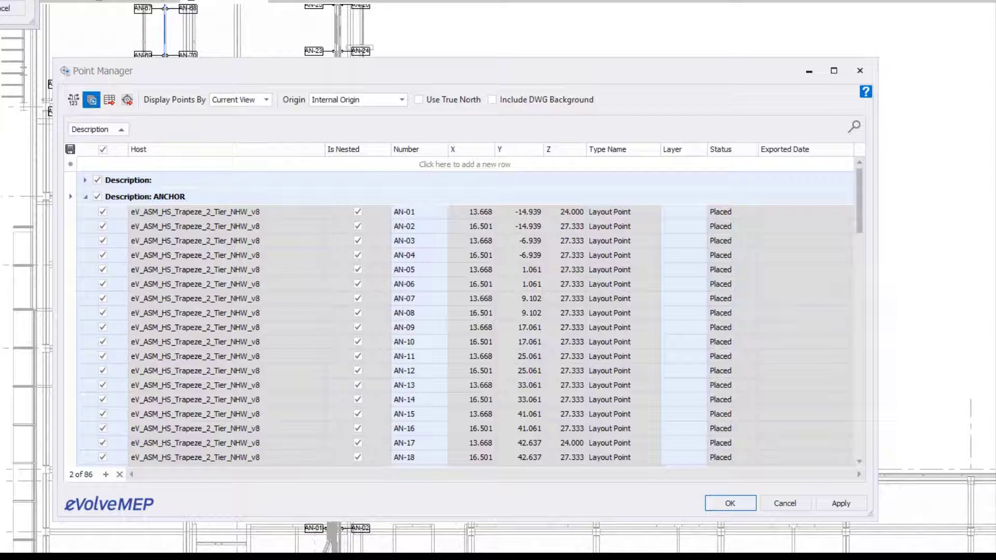
{"action": "left_click", "coordinate": [92, 99]}
{"action": "left_click", "coordinate": [450, 157]}
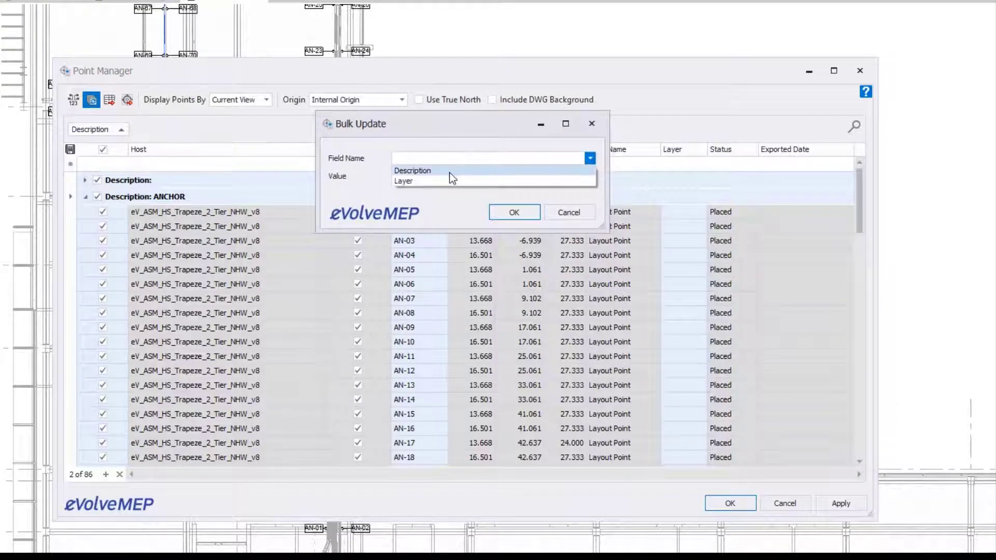
{"action": "left_click", "coordinate": [458, 170]}
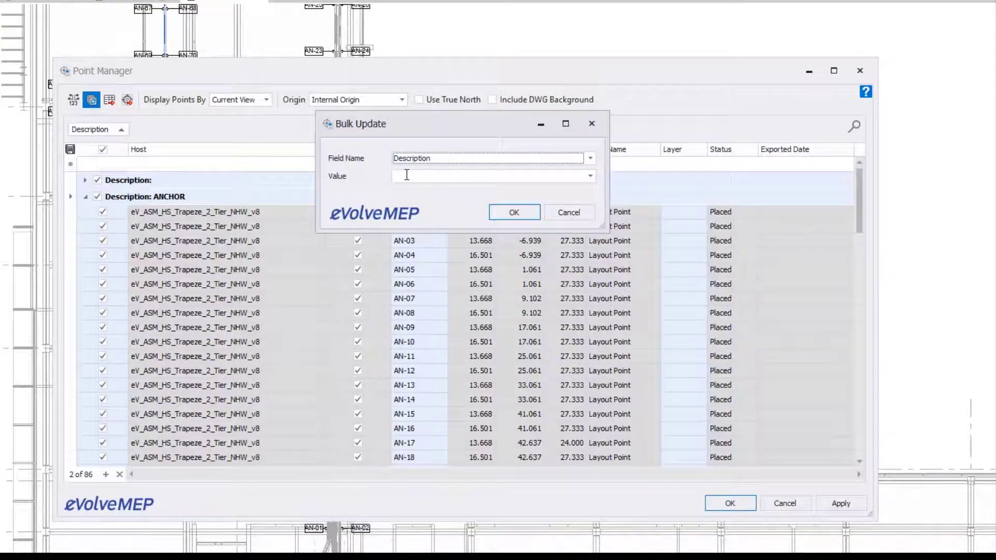
{"action": "left_click", "coordinate": [572, 175]}
{"action": "left_click", "coordinate": [591, 176]}
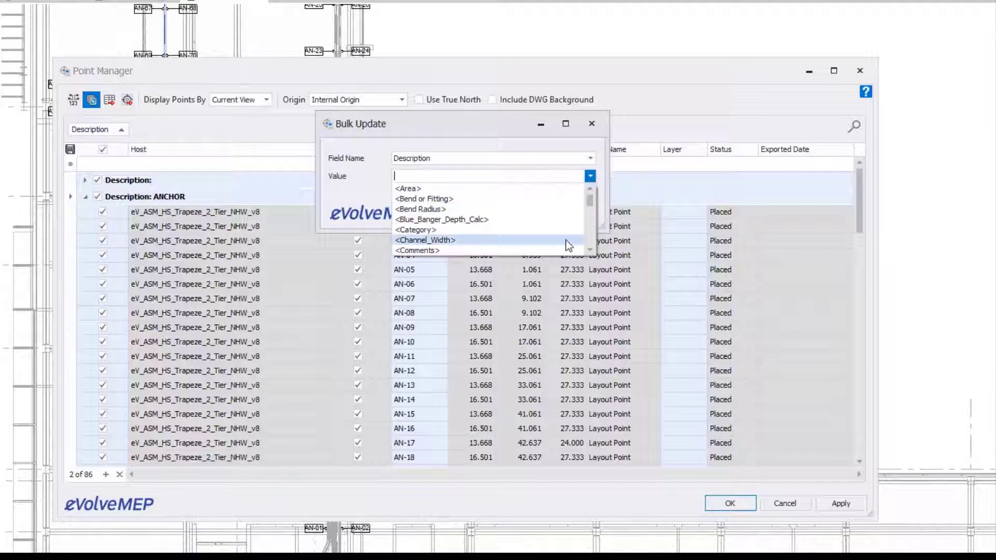
{"action": "left_click_drag", "start_coordinate": [590, 199], "coordinate": [468, 136]}
{"action": "left_click", "coordinate": [505, 126]}
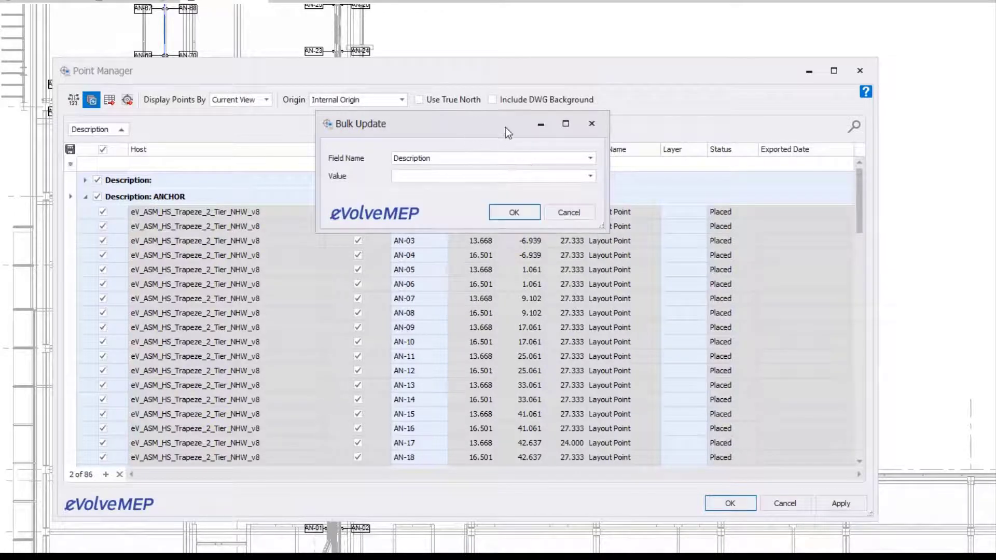
{"action": "left_click", "coordinate": [591, 125]}
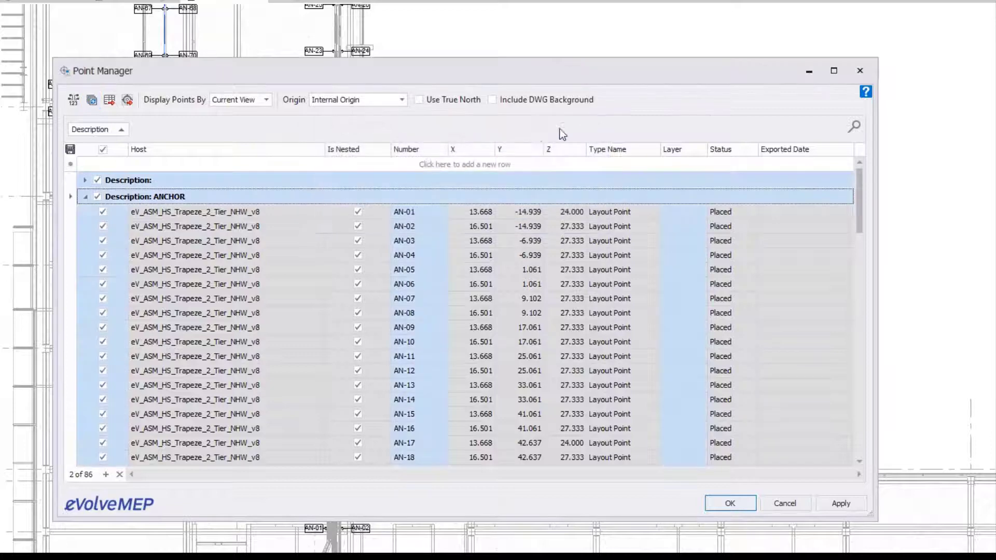
Export the points with the DWG background included to the CSV file ABC_L2_Points
{"action": "left_click", "coordinate": [492, 100]}
{"action": "left_click", "coordinate": [128, 100]}
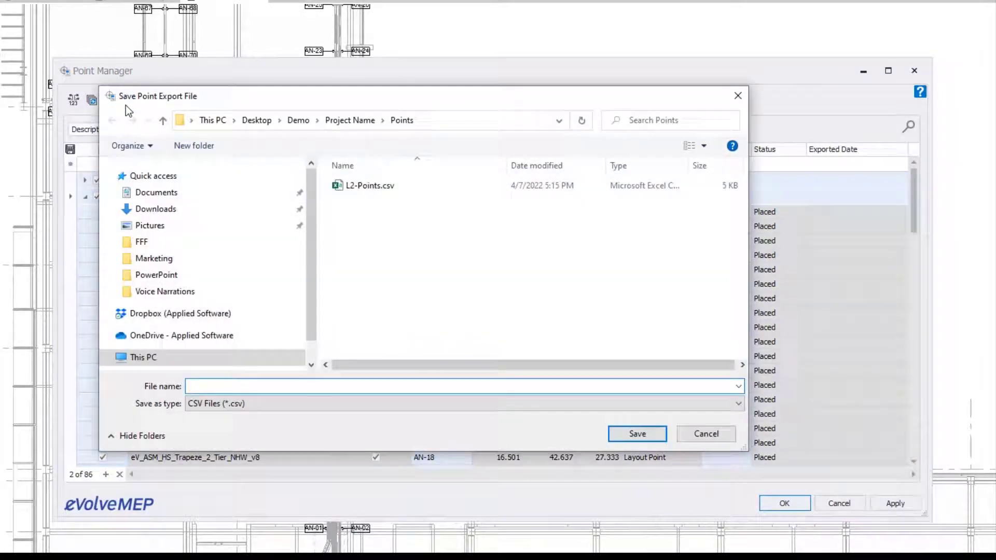
{"action": "type", "text": "A"}
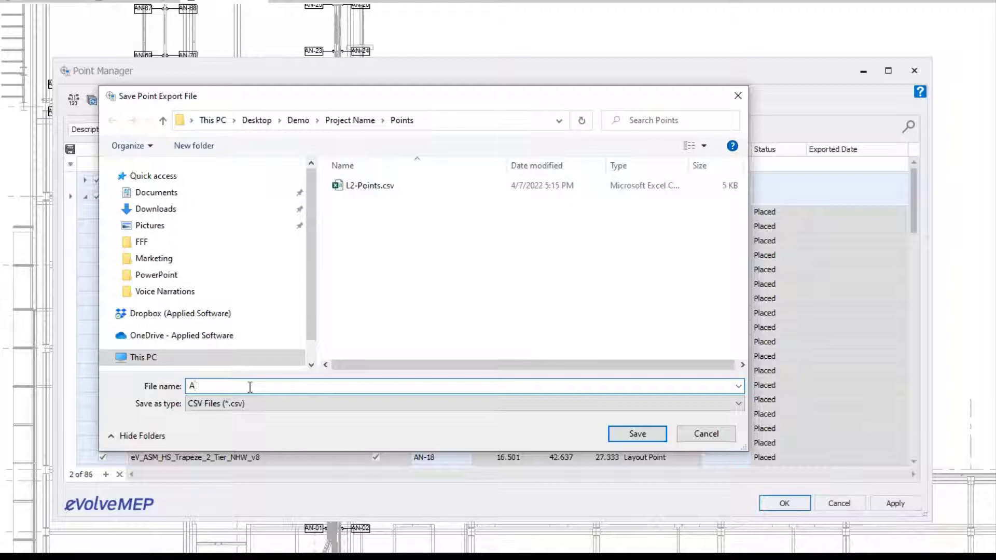
{"action": "type", "text": "BC_L2"}
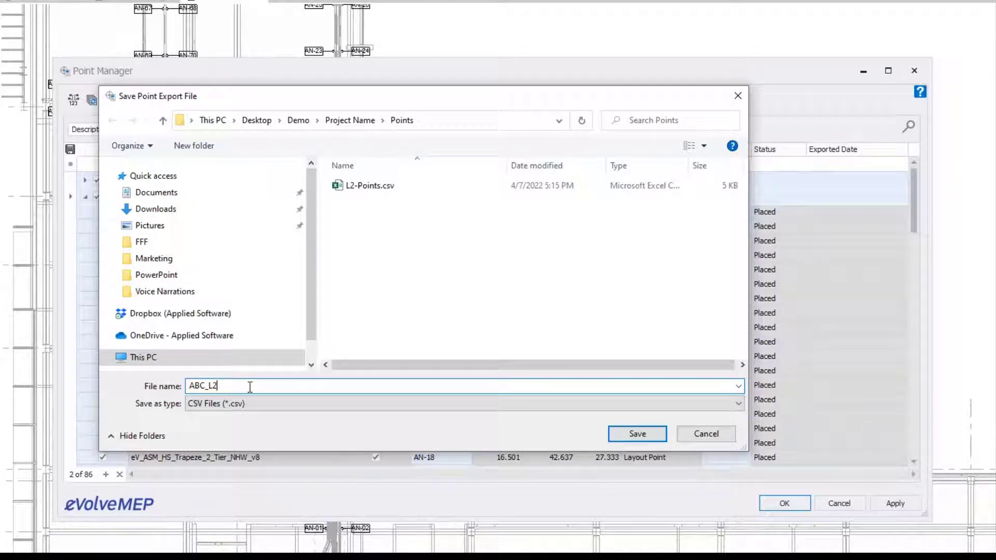
{"action": "type", "text": "_Points"}
{"action": "left_click", "coordinate": [321, 408]}
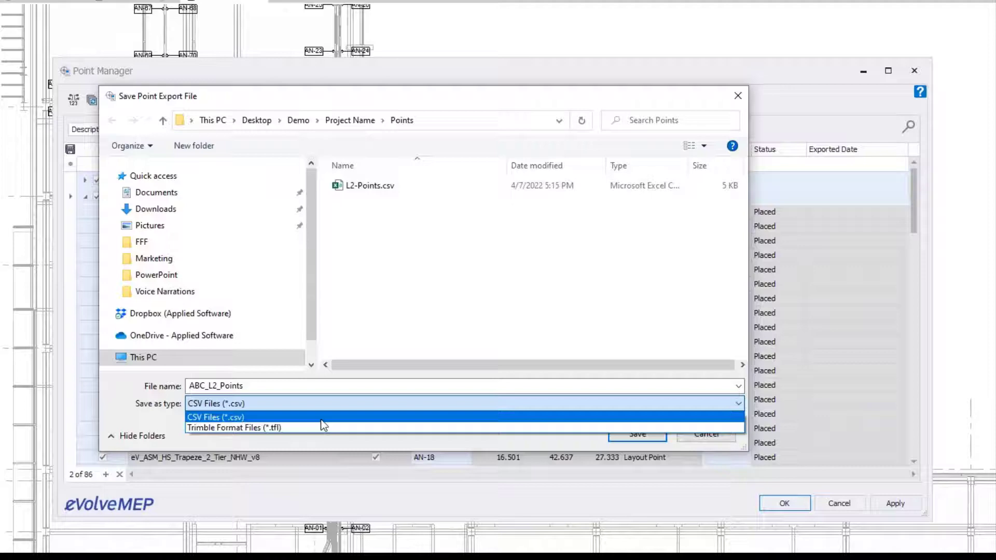
{"action": "left_click", "coordinate": [322, 418]}
{"action": "left_click", "coordinate": [644, 433]}
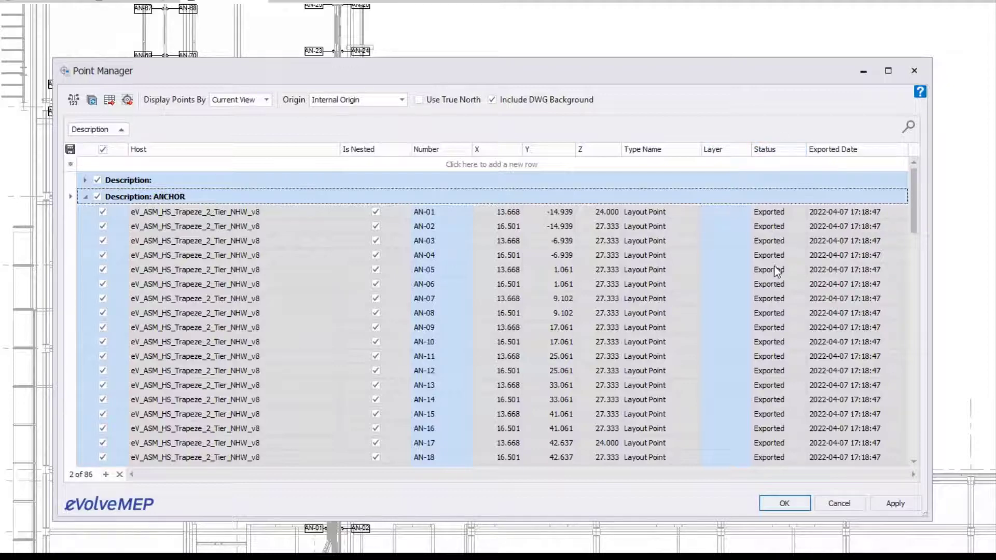
Close Point Manager with OK and zoom into hanger points AN-11 and AN-12 in the plan
{"action": "left_click", "coordinate": [772, 506]}
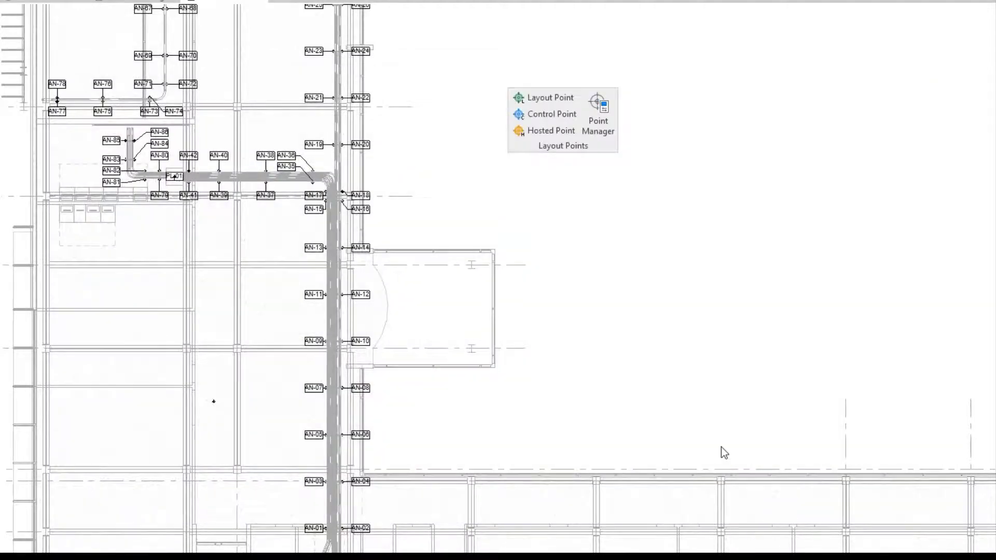
{"action": "scroll", "coordinate": [320, 300], "scroll_direction": "up", "scroll_amount": 5}
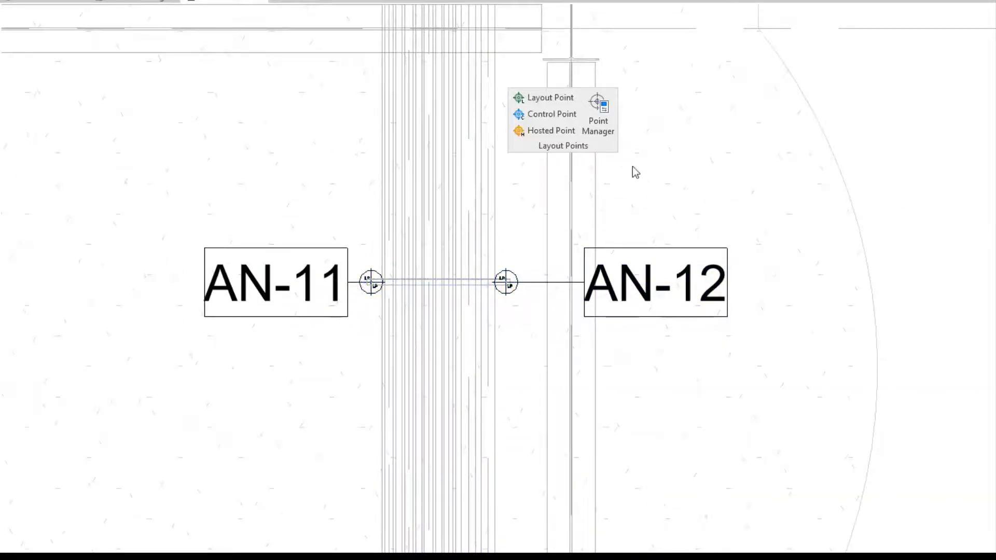
Reopen Point Manager and expand ANCHOR, where AN-11 and AN-12 now show Modified
{"action": "left_click", "coordinate": [601, 127]}
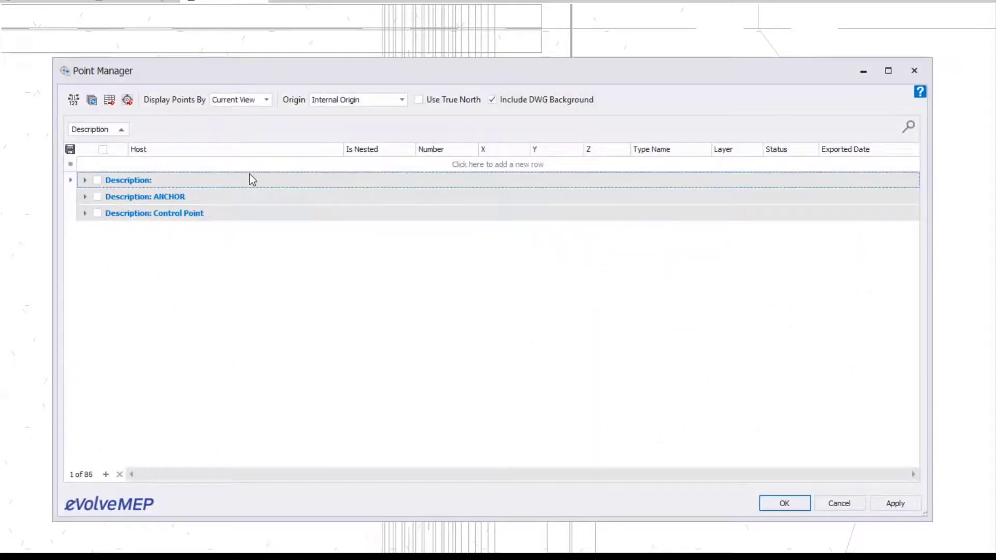
{"action": "left_click", "coordinate": [84, 198]}
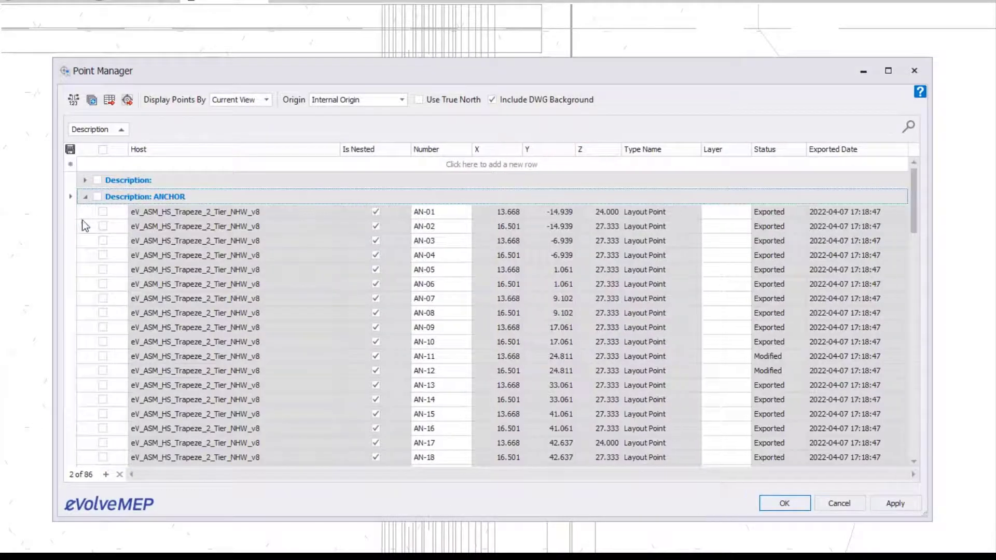
{"action": "left_click", "coordinate": [786, 503]}
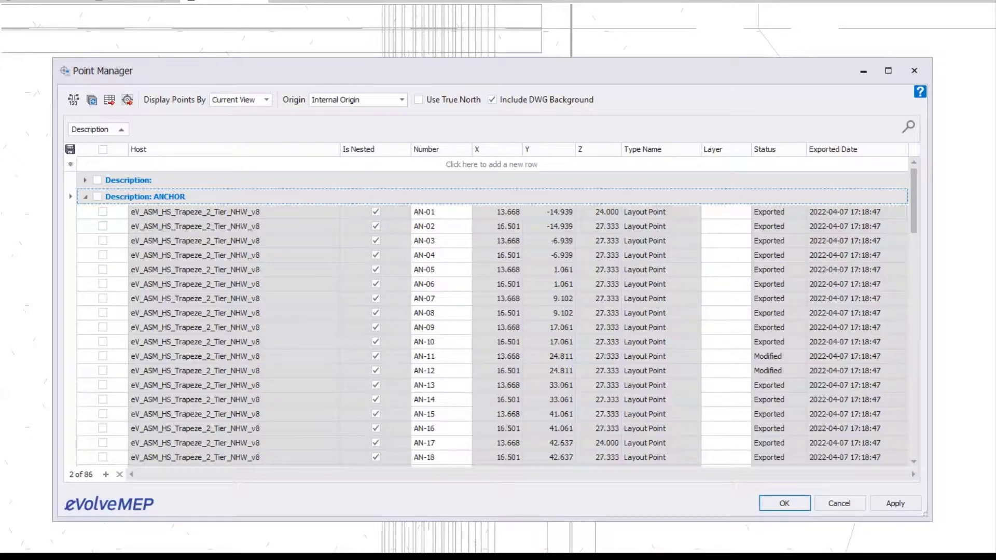